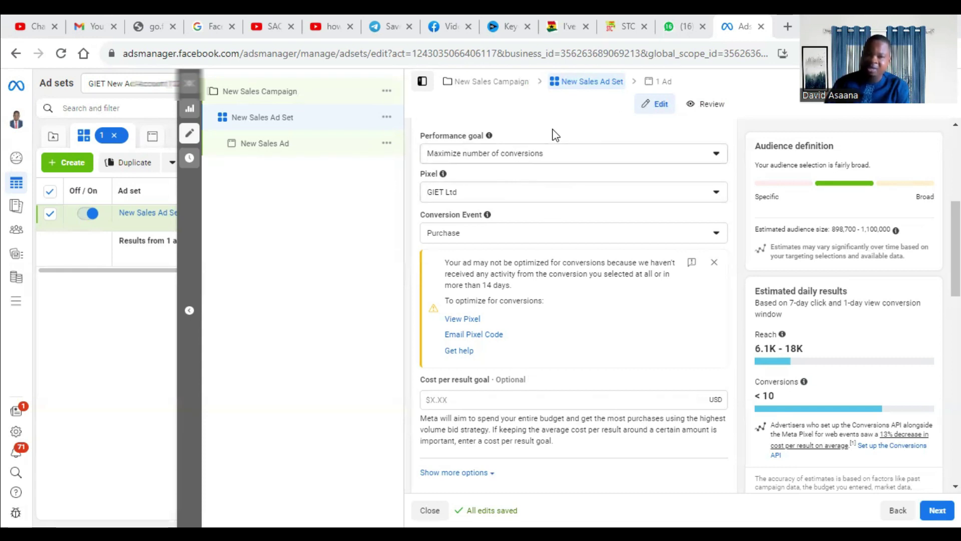
Reload Ads Manager, then go through All tools to the Events Manager Data sources page
right_click(734, 26)
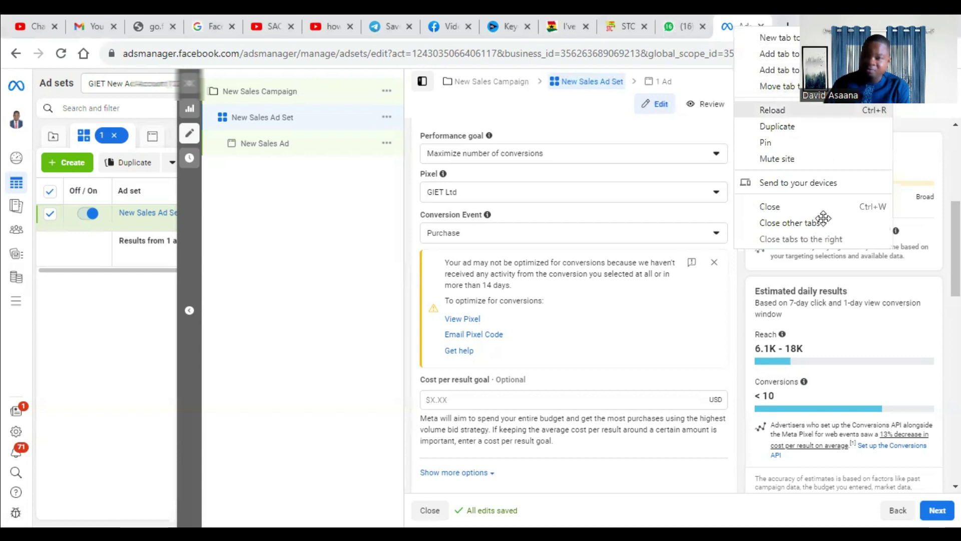
left_click(772, 109)
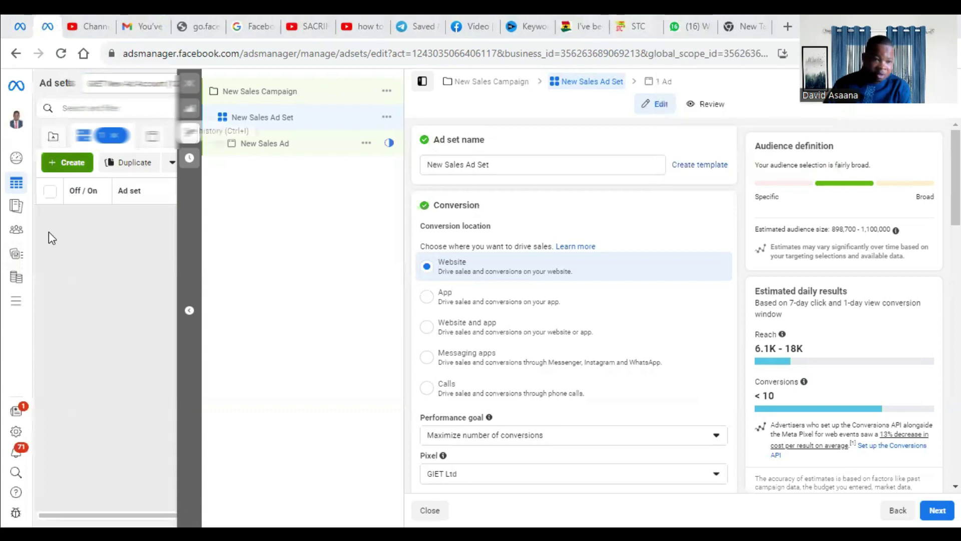
mouse_move(14, 303)
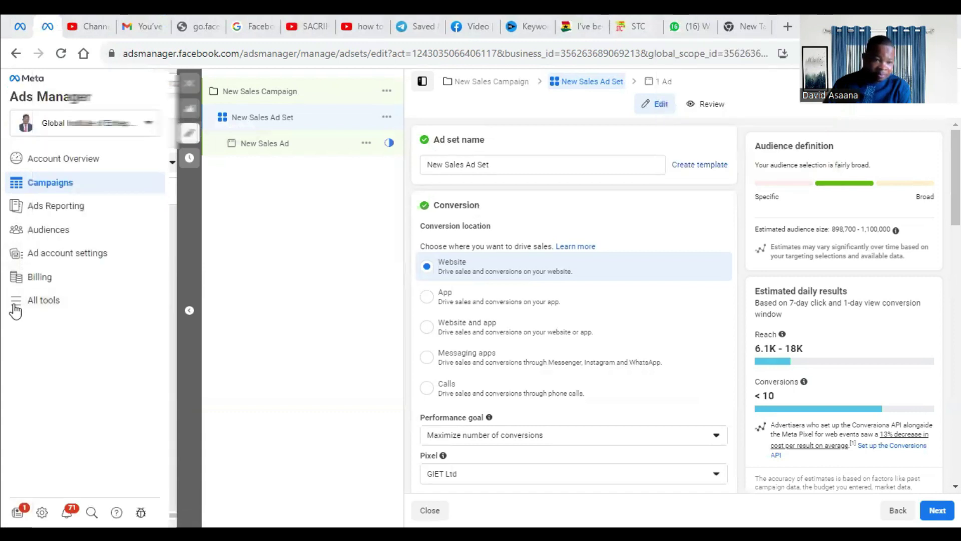
left_click(46, 300)
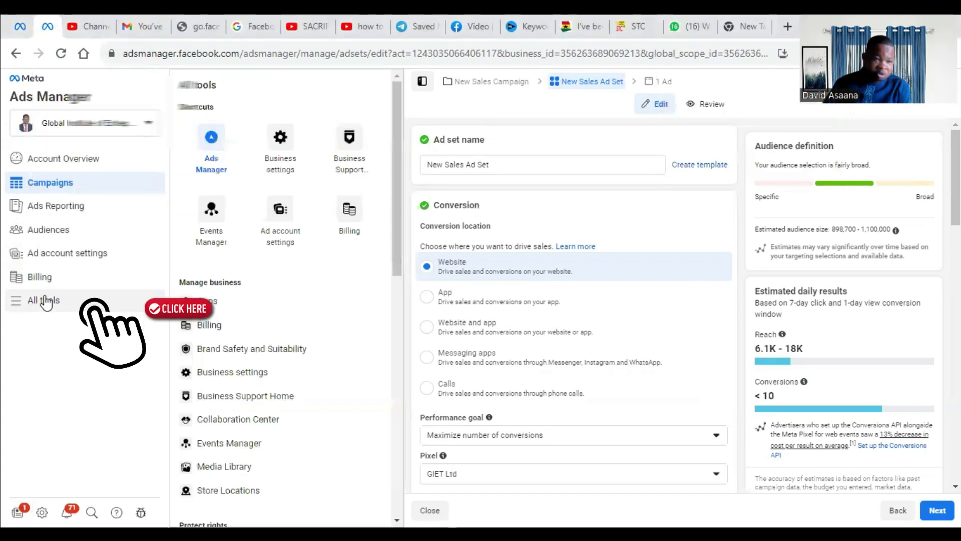
left_click(211, 238)
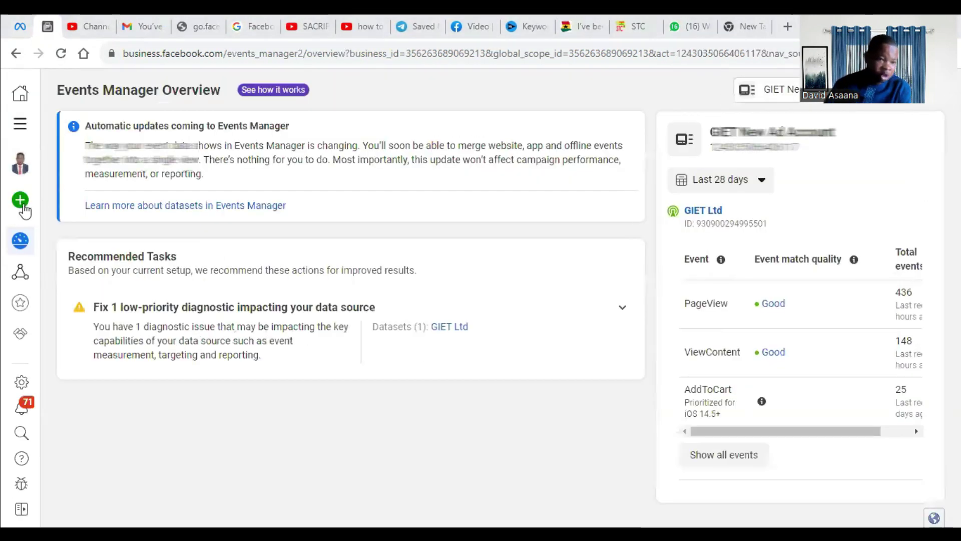
mouse_move(59, 254)
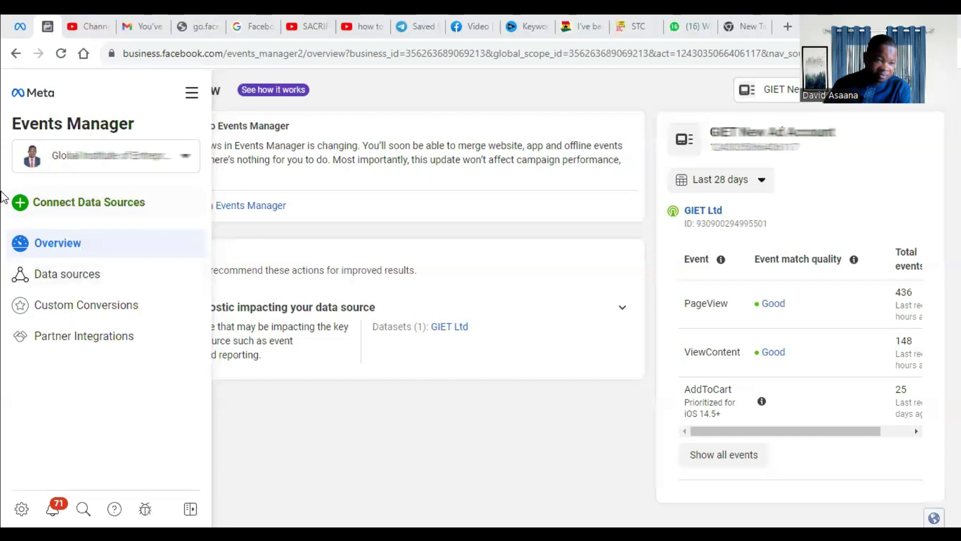
left_click(78, 281)
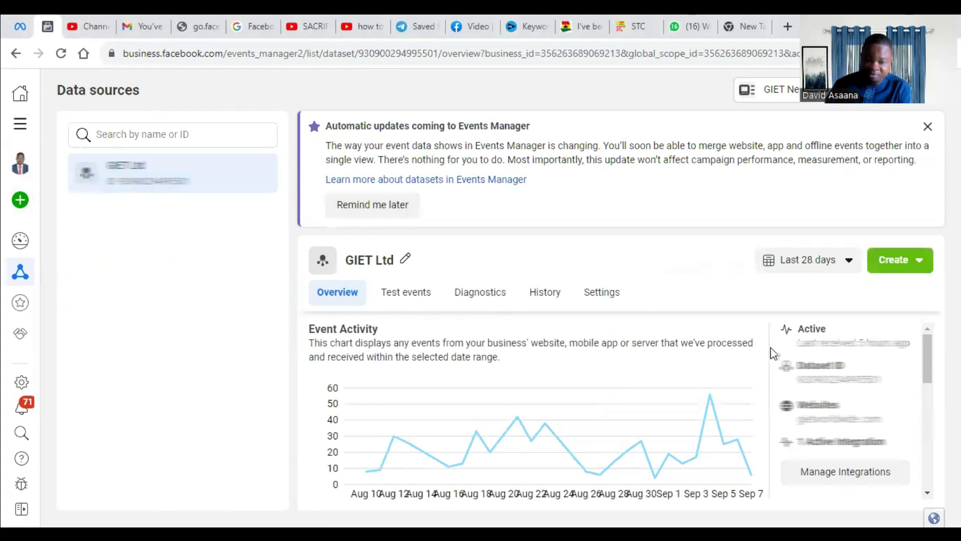
Scroll the GIET Ltd events table down to the Add to cart event
scroll(709, 338, "down", 2)
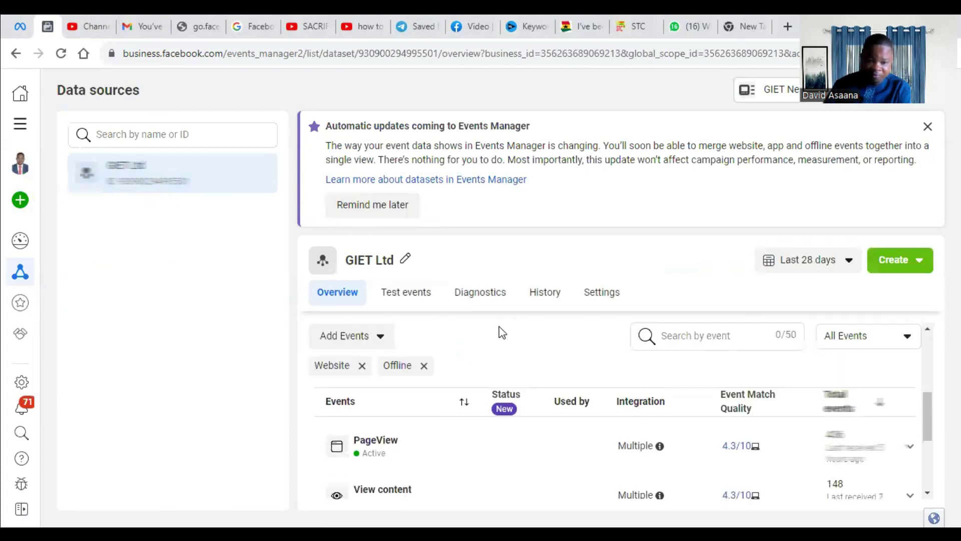
scroll(498, 328, "down", 1)
scroll(473, 379, "down", 1)
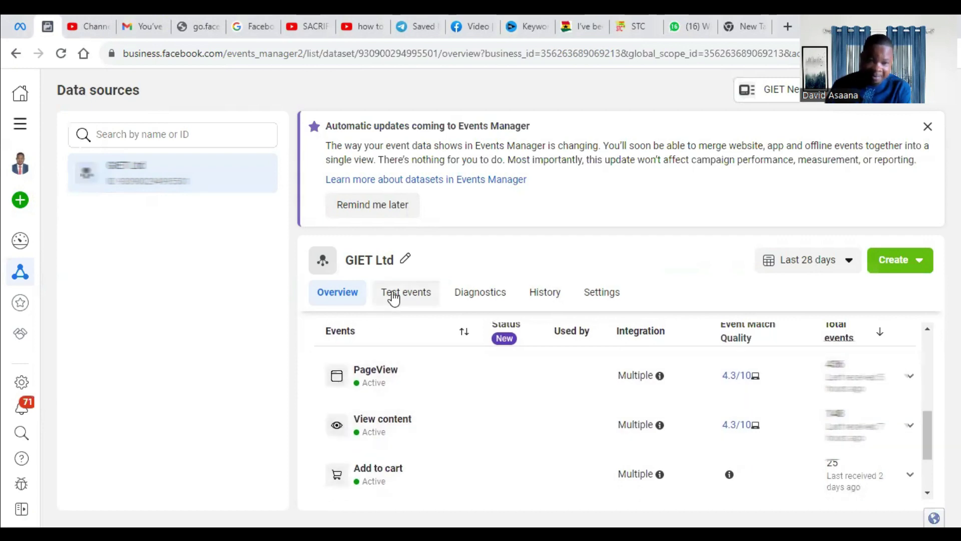
scroll(386, 360, "down", 1)
scroll(412, 348, "down", 1)
scroll(429, 377, "up", 3)
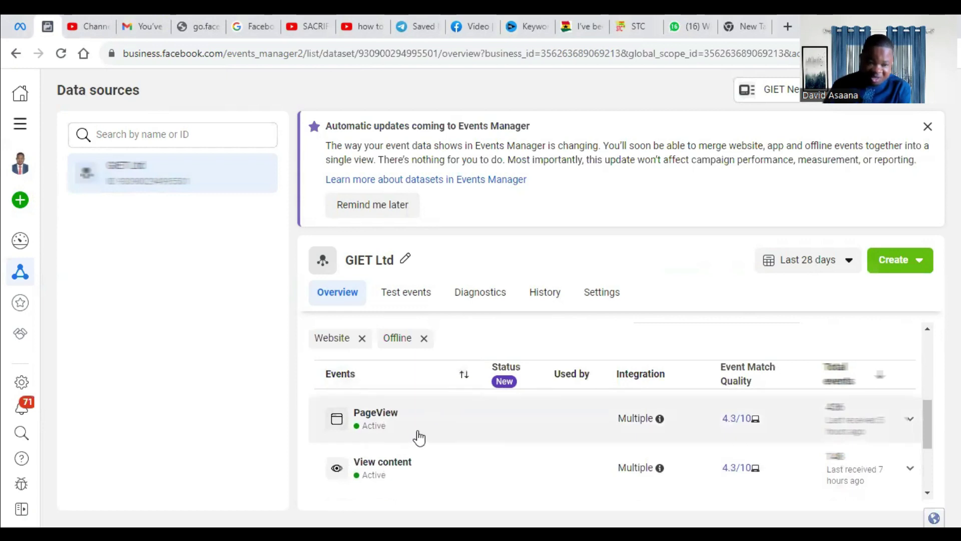
scroll(421, 450, "down", 1)
scroll(415, 465, "down", 1)
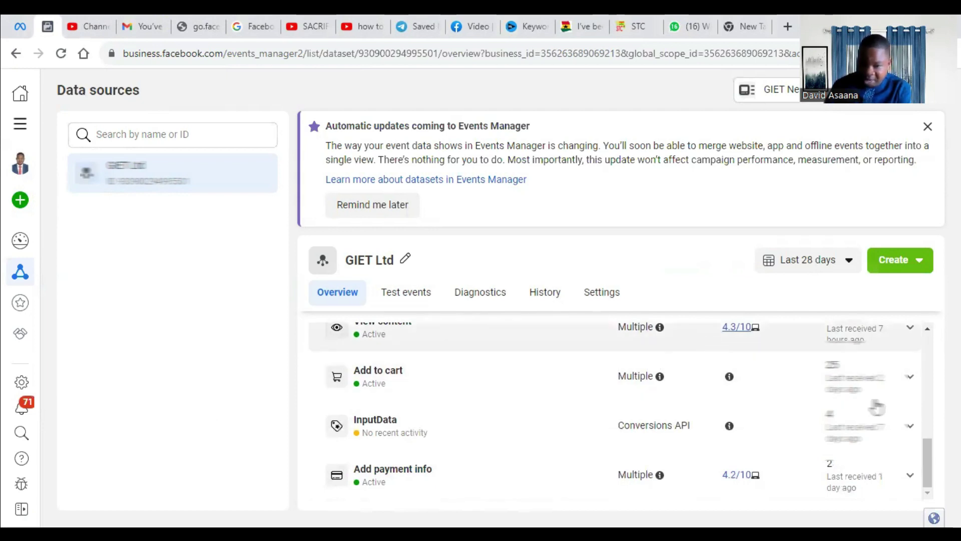
scroll(877, 406, "up", 2)
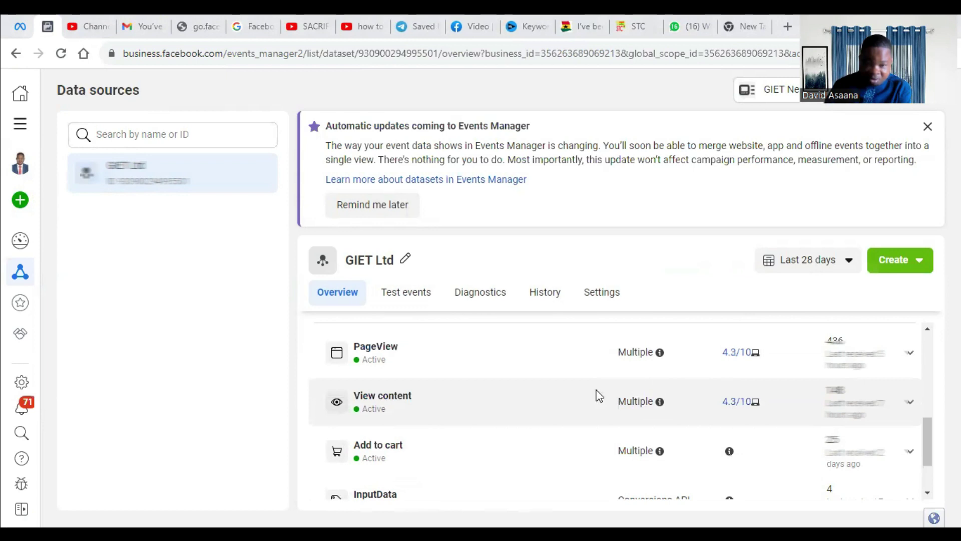
scroll(566, 411, "down", 2)
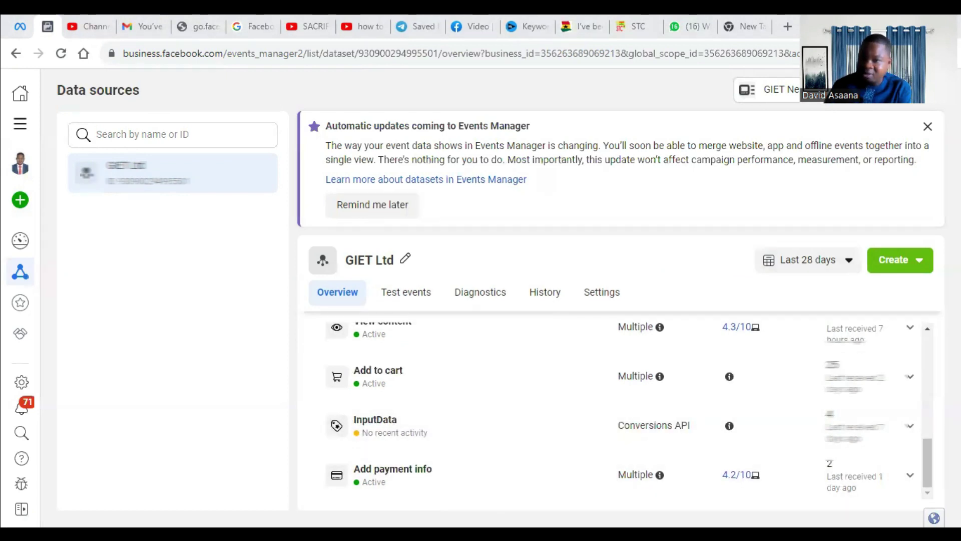
Zoom the browser page out to 75%
left_click(950, 53)
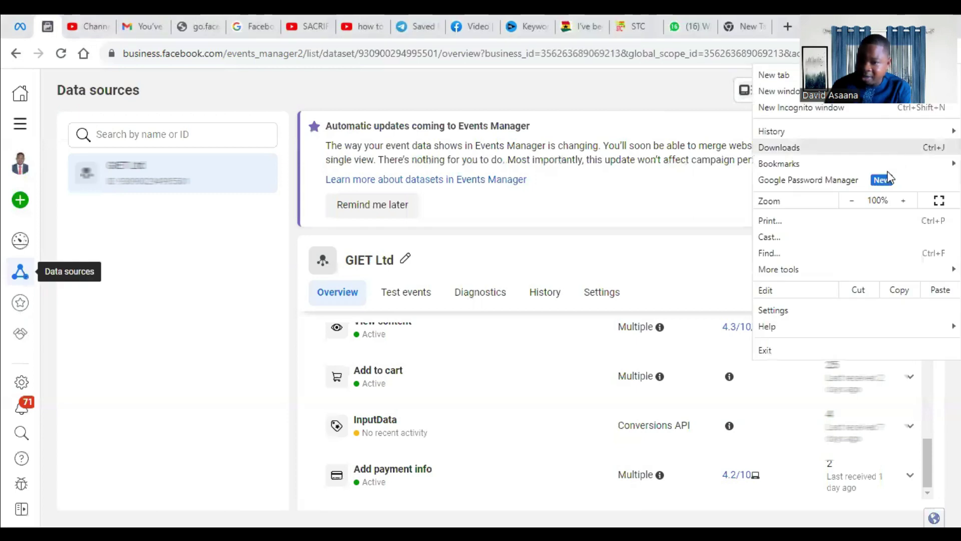
left_click(852, 202)
left_click(852, 202)
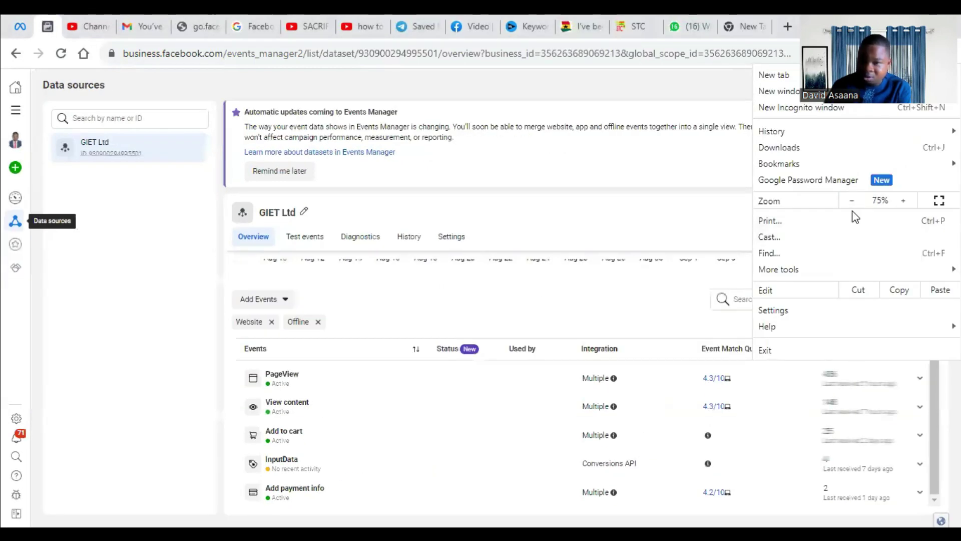
left_click(195, 254)
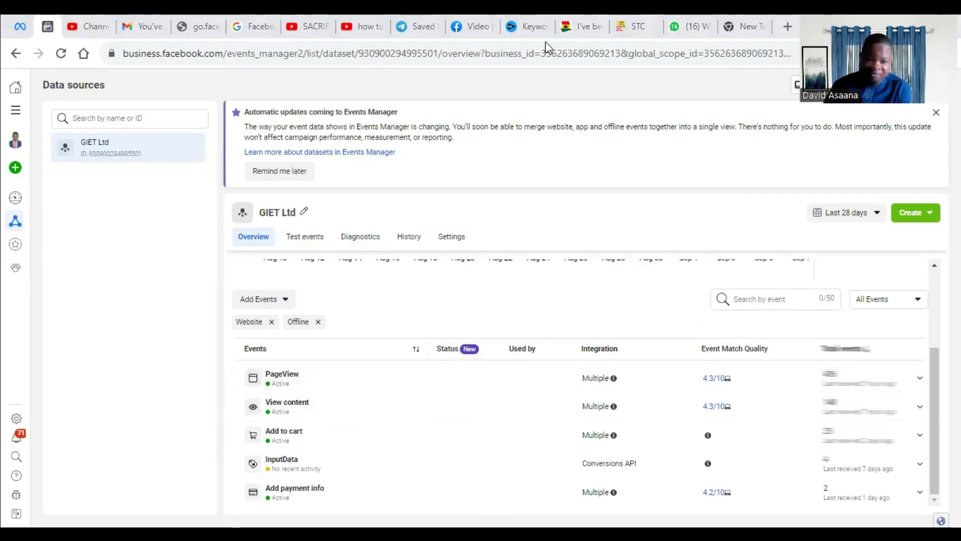
Load the GIET website in the new tab and go to its SHOP page
left_click(748, 14)
type("giet")
key("Return")
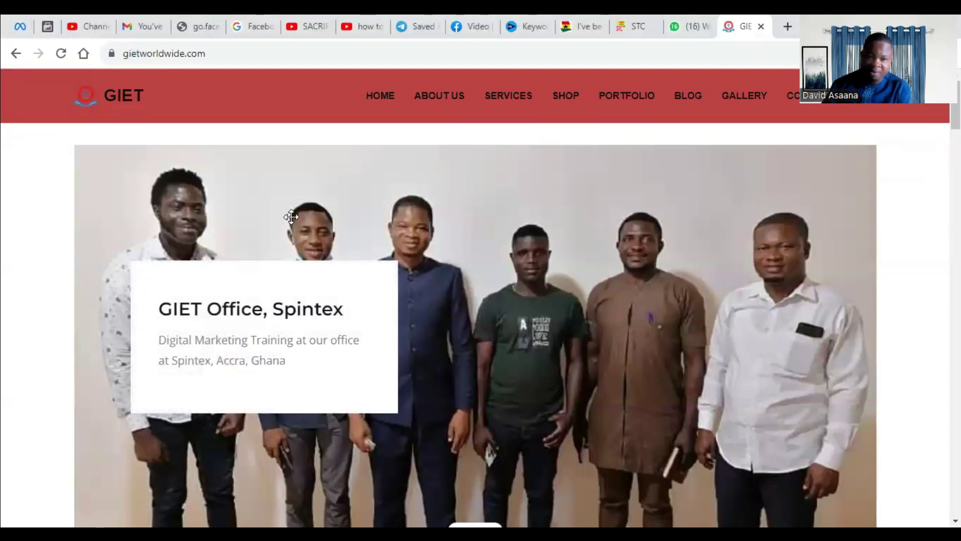
scroll(710, 294, "down", 15)
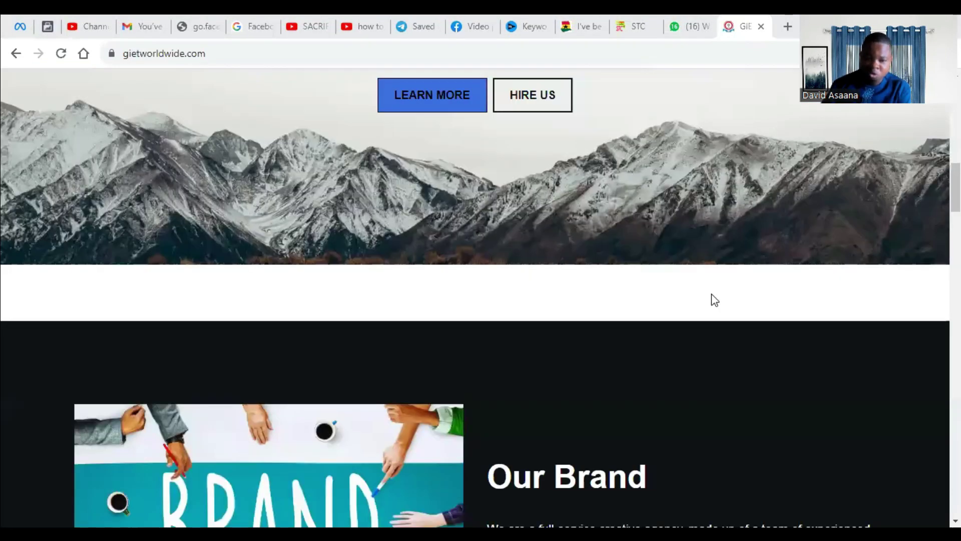
scroll(711, 294, "up", 12)
scroll(424, 287, "up", 4)
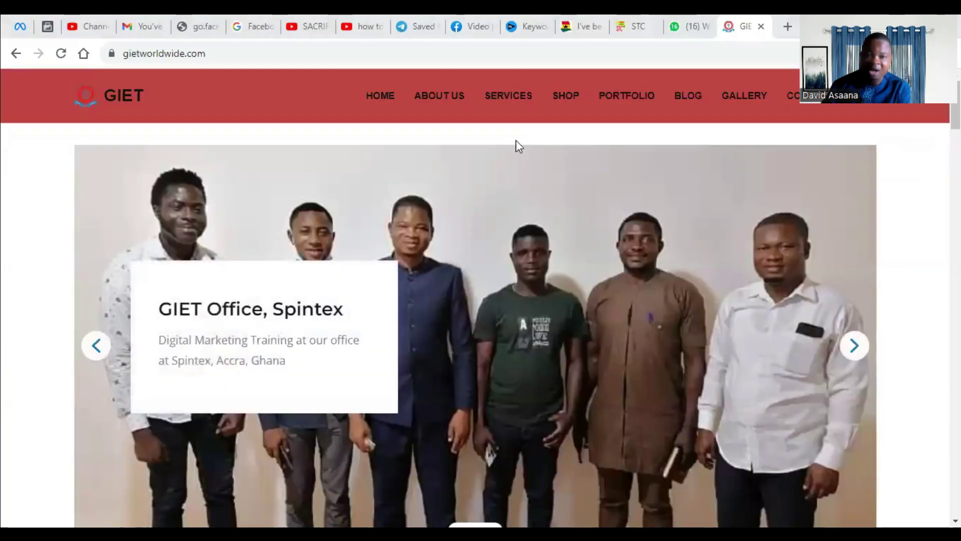
left_click(573, 94)
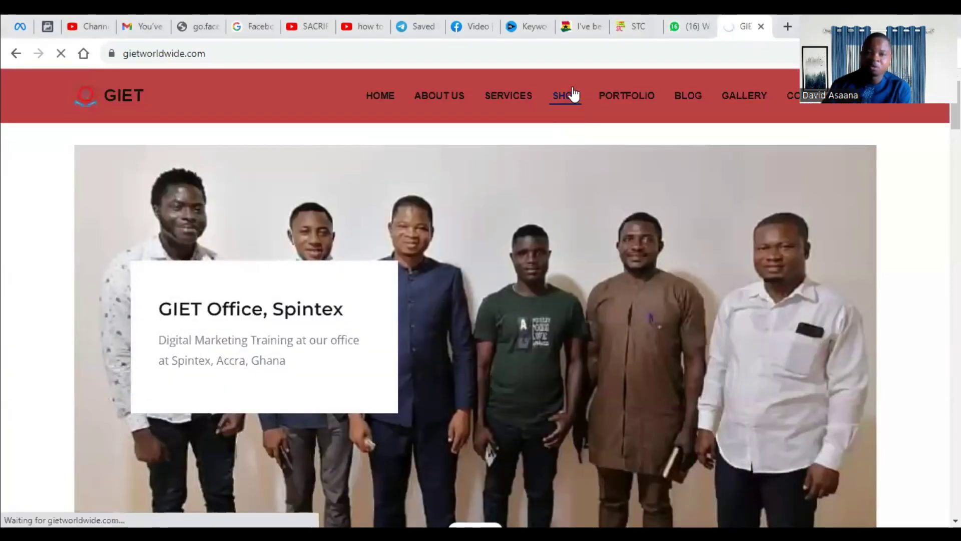
Open the 'Achieving Your Greatest Dreams' book and scroll to its ₵99.99 Add to cart button
scroll(502, 369, "down", 4)
scroll(502, 369, "down", 4)
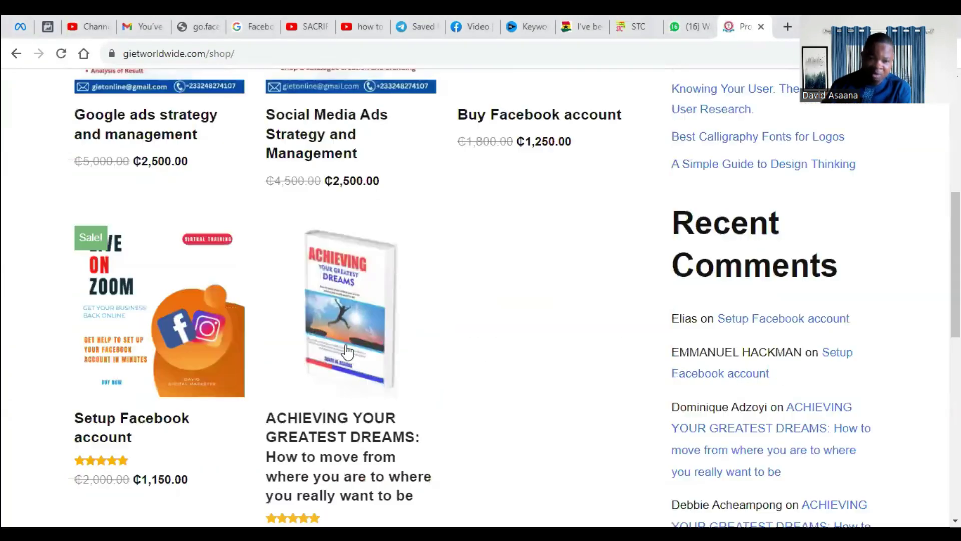
left_click(347, 352)
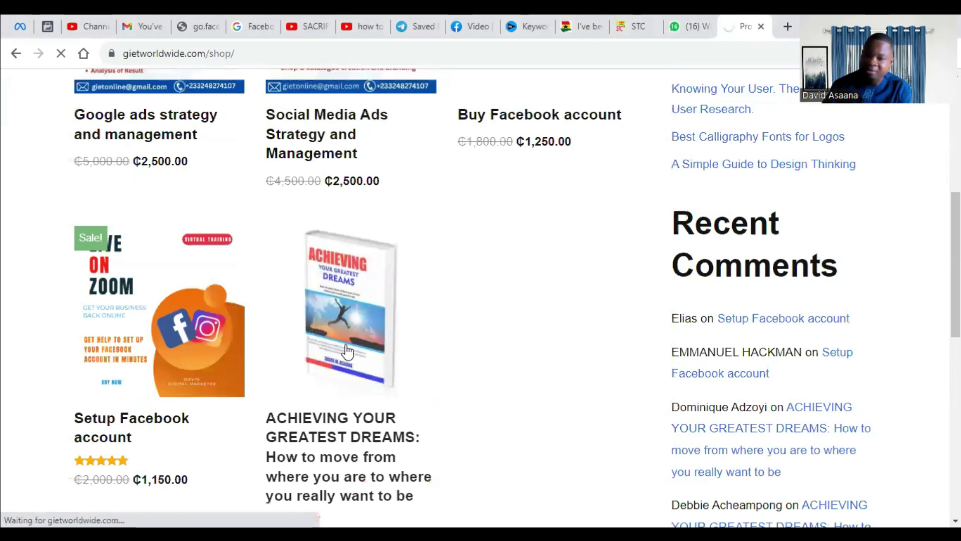
scroll(378, 394, "down", 5)
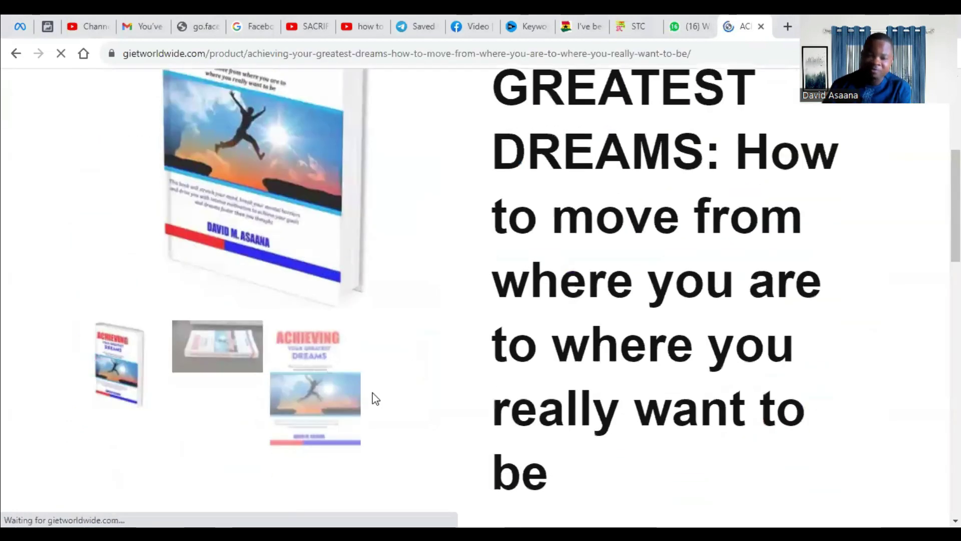
scroll(382, 223, "down", 3)
scroll(629, 307, "down", 3)
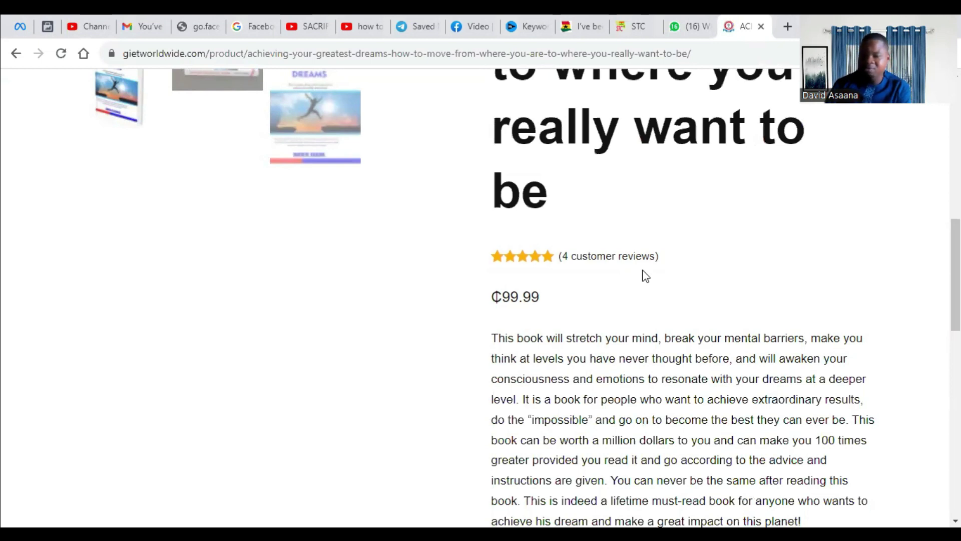
scroll(646, 273, "down", 9)
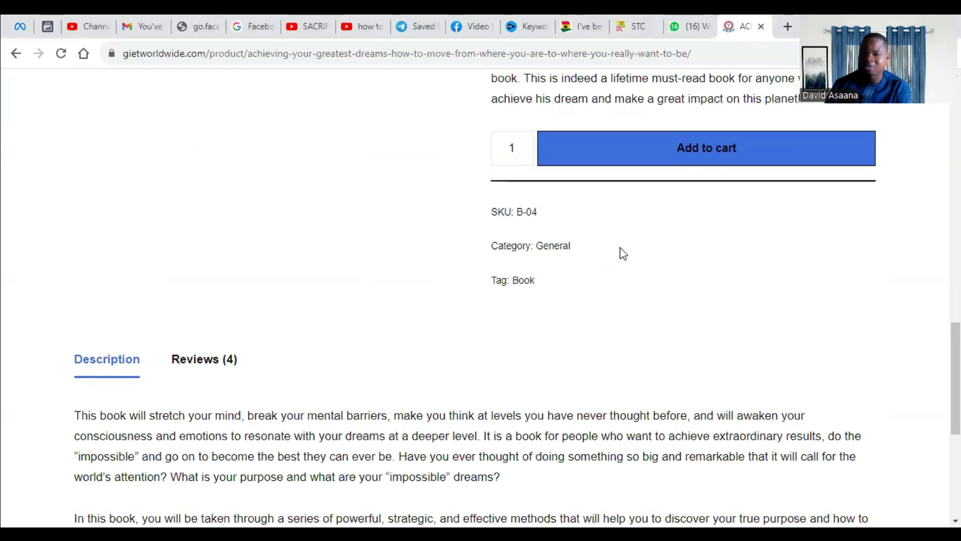
scroll(620, 253, "up", 1)
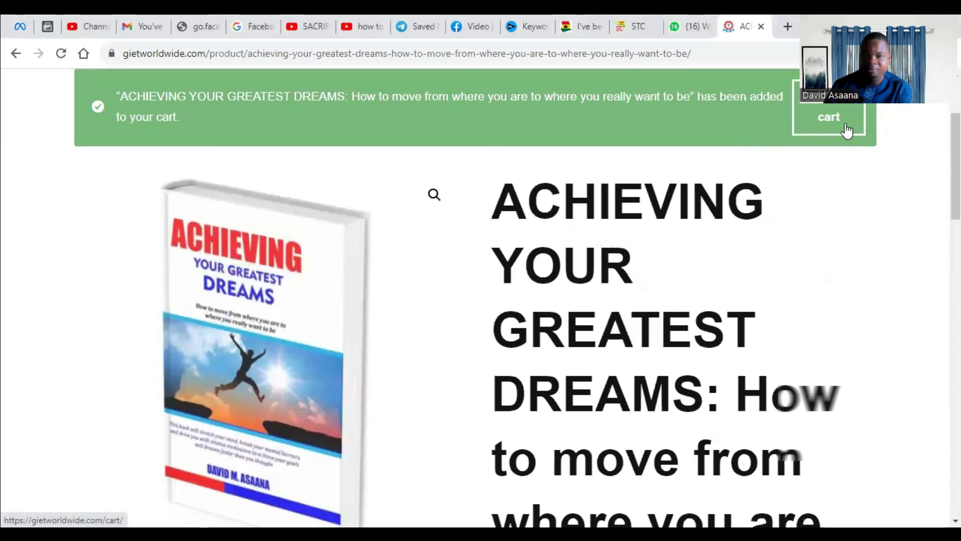
Go from the cart to checkout and autofill billing details from a saved address
left_click(846, 130)
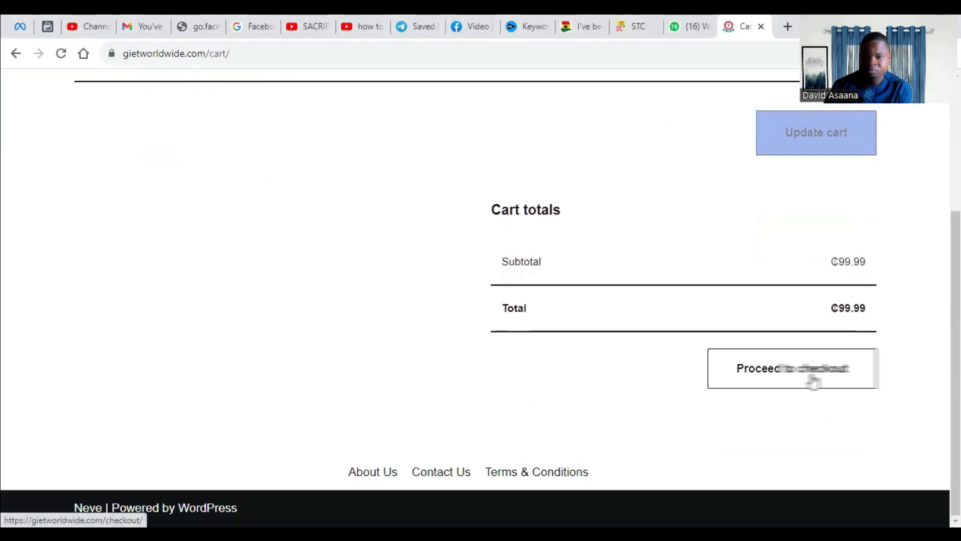
left_click(809, 379)
scroll(667, 279, "down", 5)
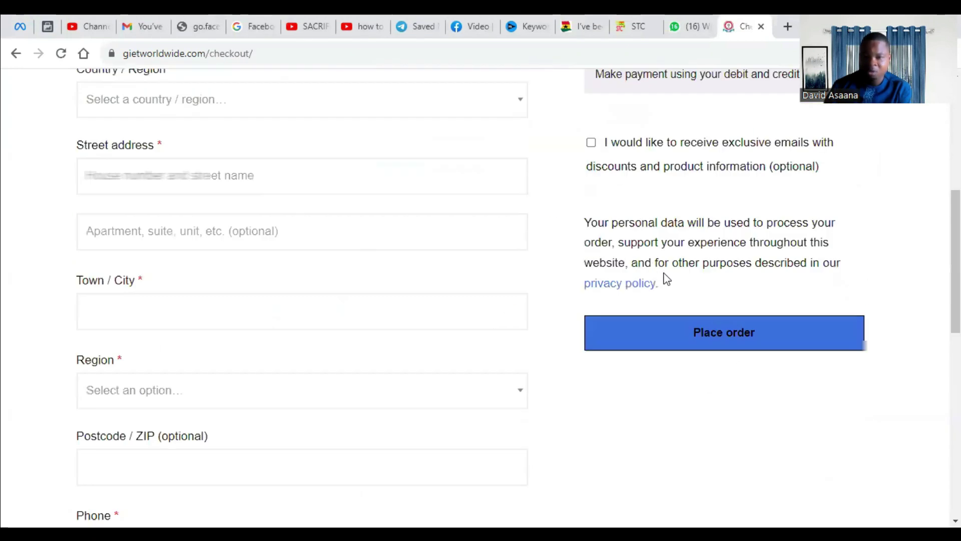
scroll(666, 279, "up", 5)
left_click(167, 225)
left_click(208, 265)
scroll(216, 287, "down", 6)
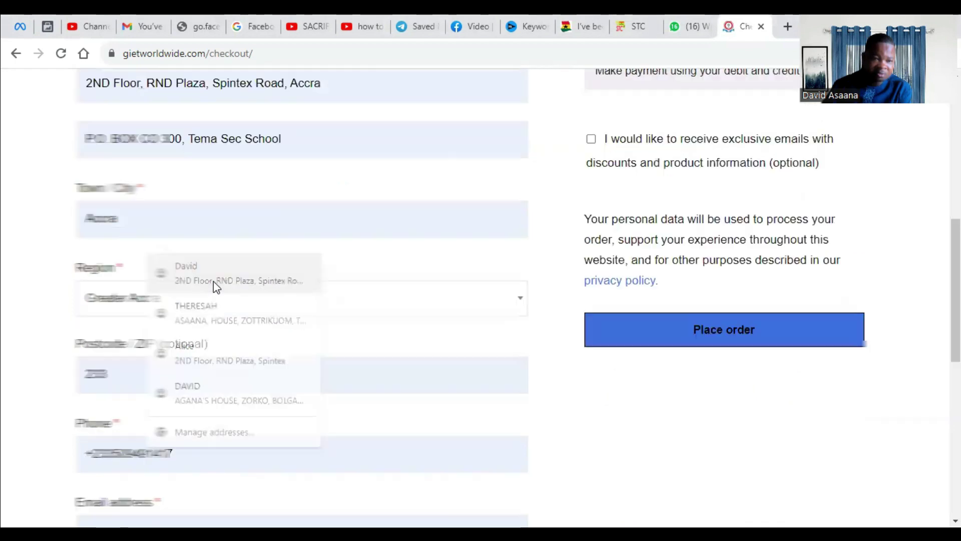
Place the order, see it fail for a missing account password, and return to Ads Manager
left_click(658, 332)
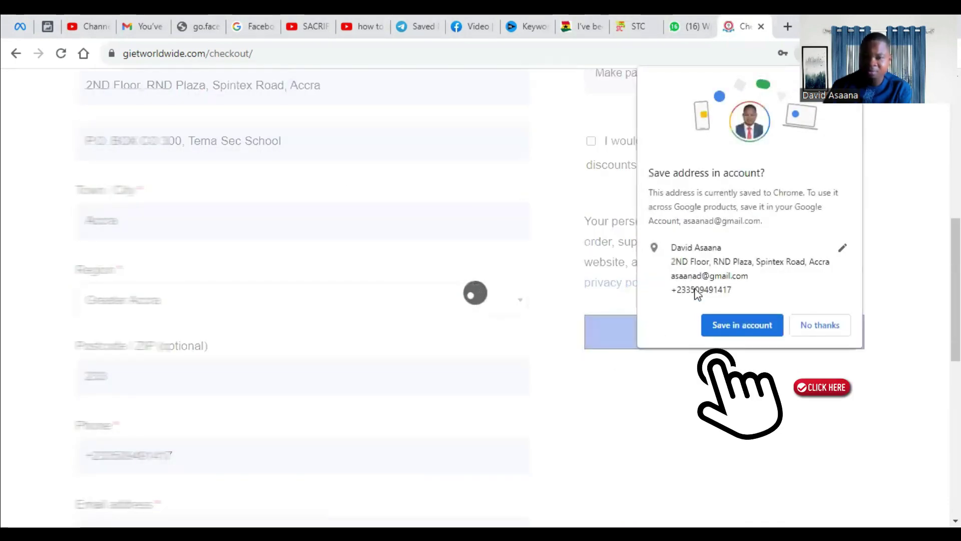
scroll(723, 251, "down", 4)
scroll(698, 275, "up", 4)
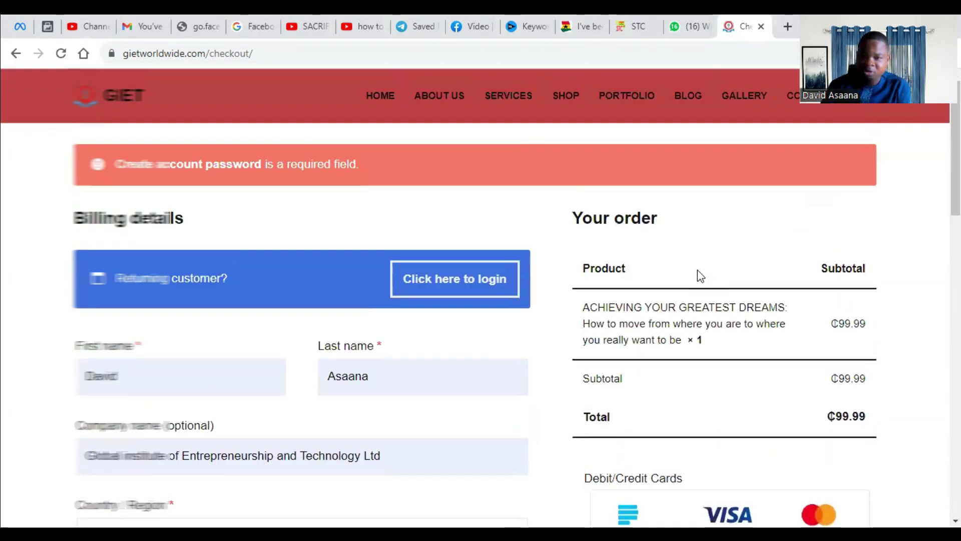
scroll(698, 269, "down", 10)
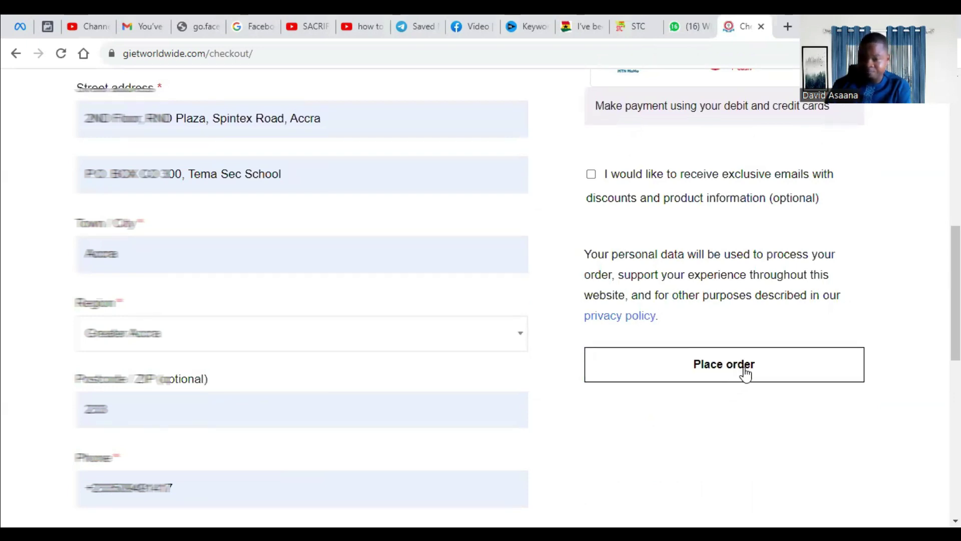
scroll(319, 234, "up", 10)
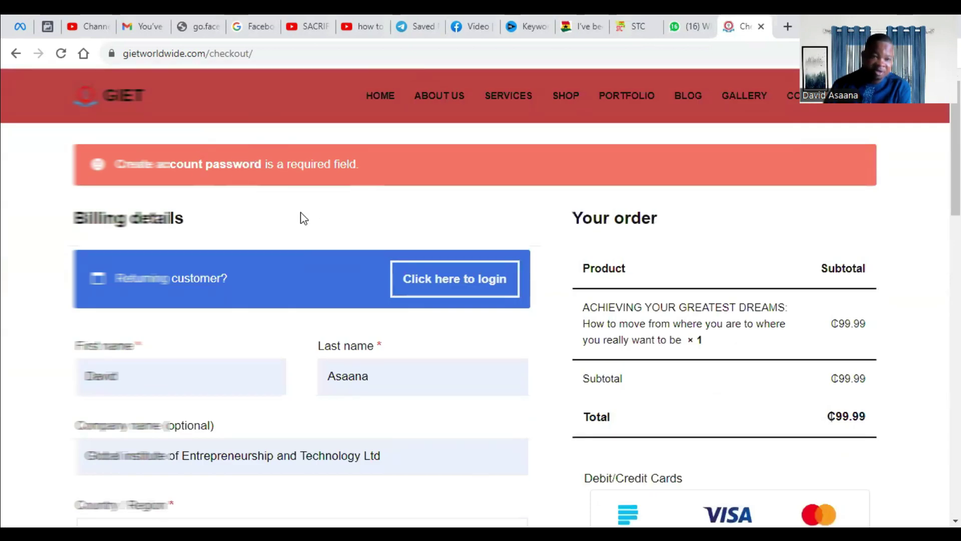
scroll(743, 253, "down", 7)
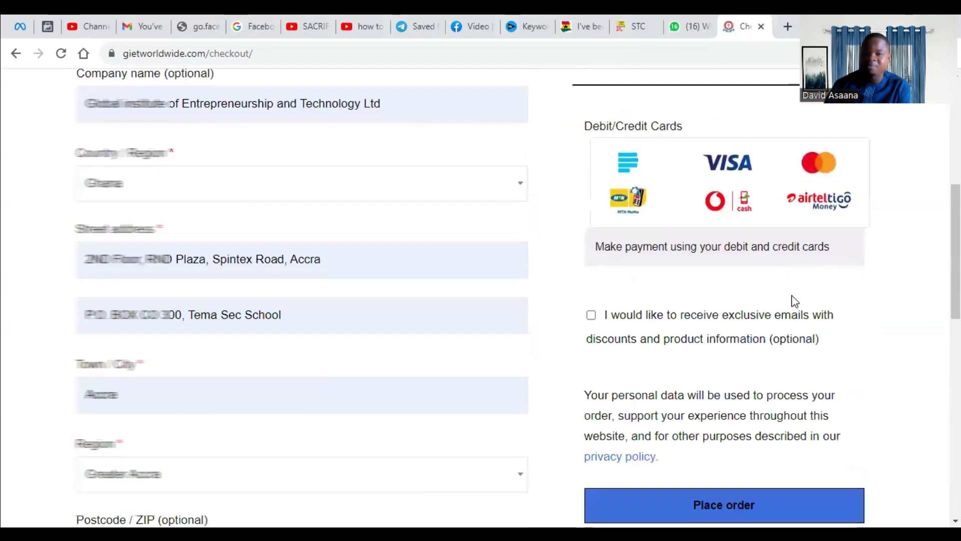
scroll(791, 301, "down", 7)
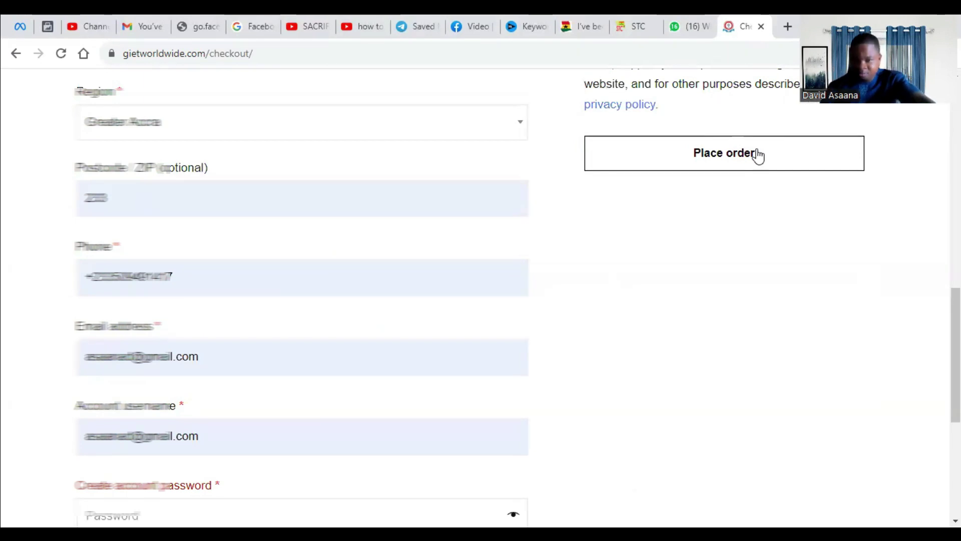
left_click(23, 15)
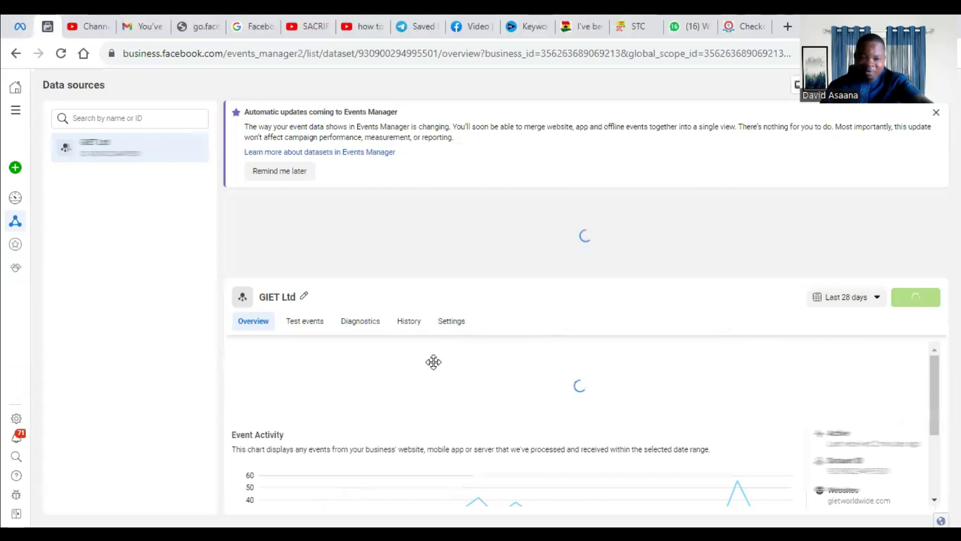
Scroll Events Manager down to the GIET Ltd events table
scroll(350, 426, "down", 5)
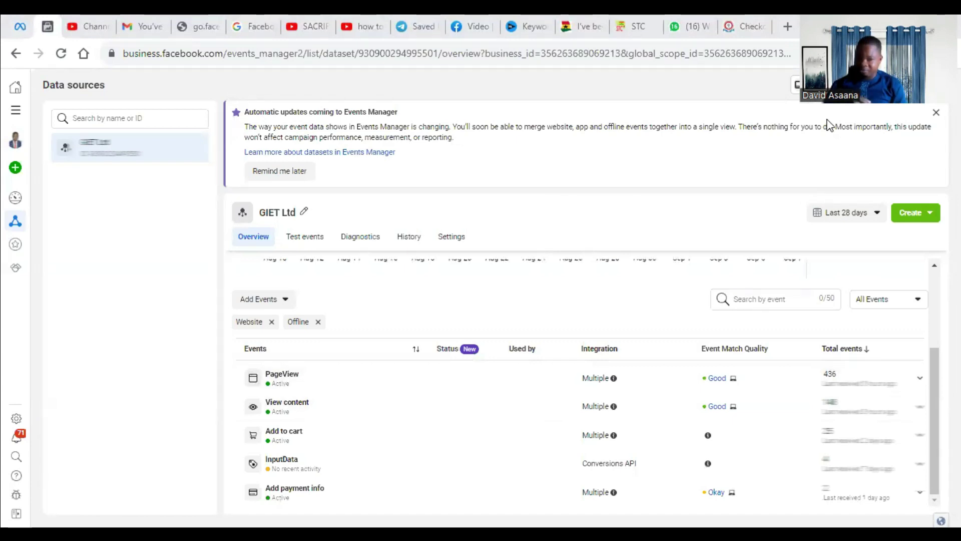
Switch between the checkout and Events Manager tabs until Add to cart totals refresh to 25
left_click(744, 26)
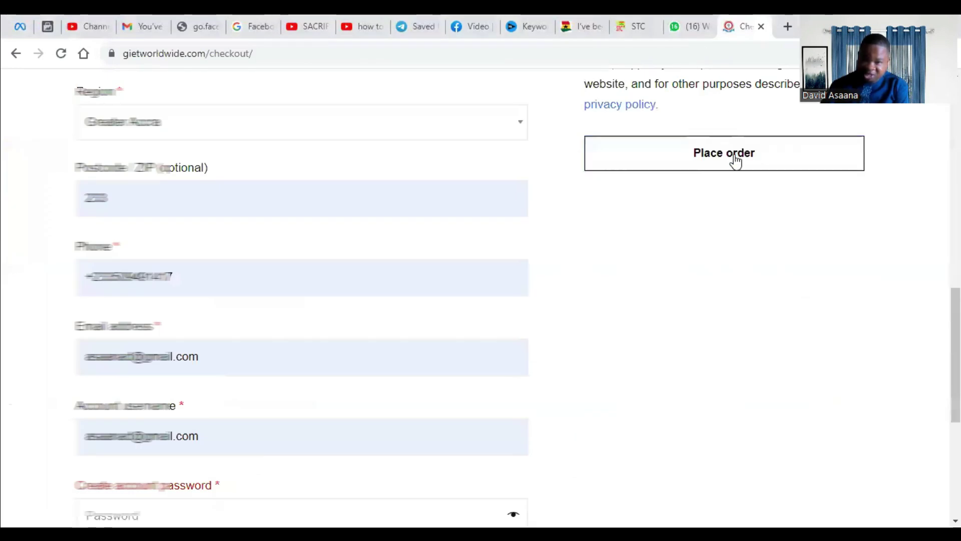
left_click(47, 24)
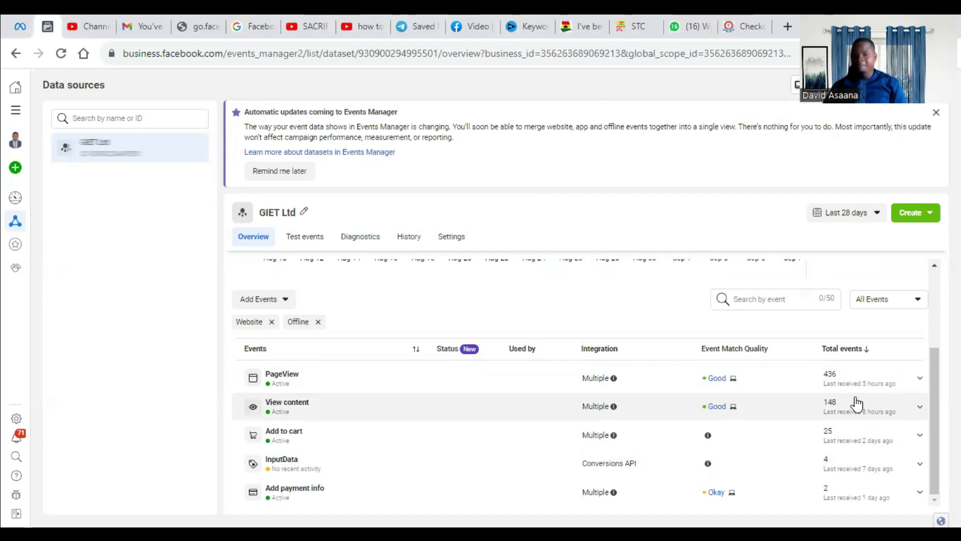
left_click(738, 23)
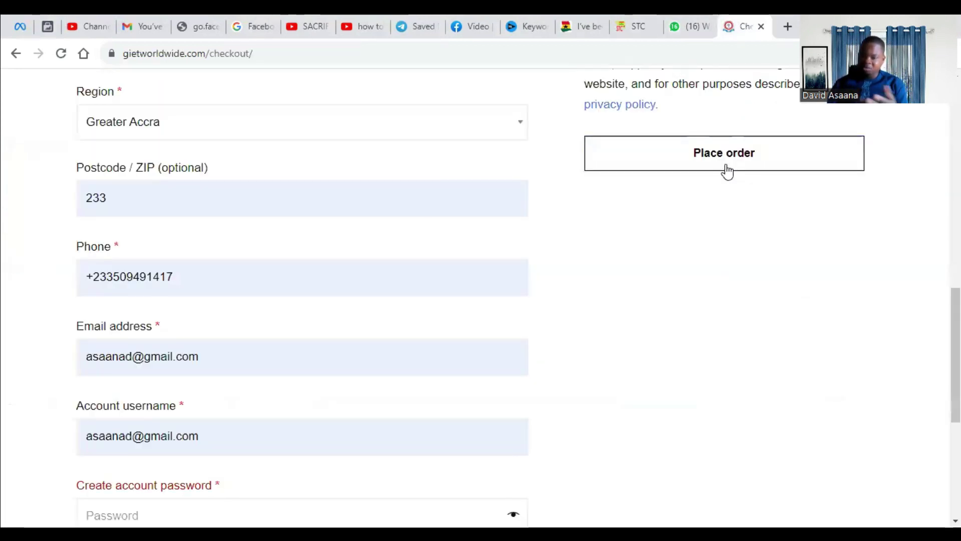
left_click(19, 23)
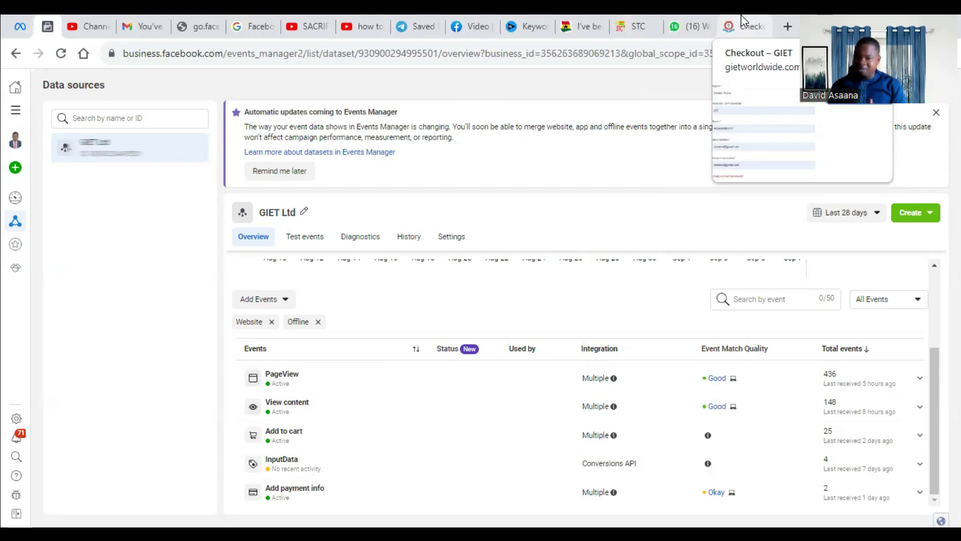
left_click(741, 15)
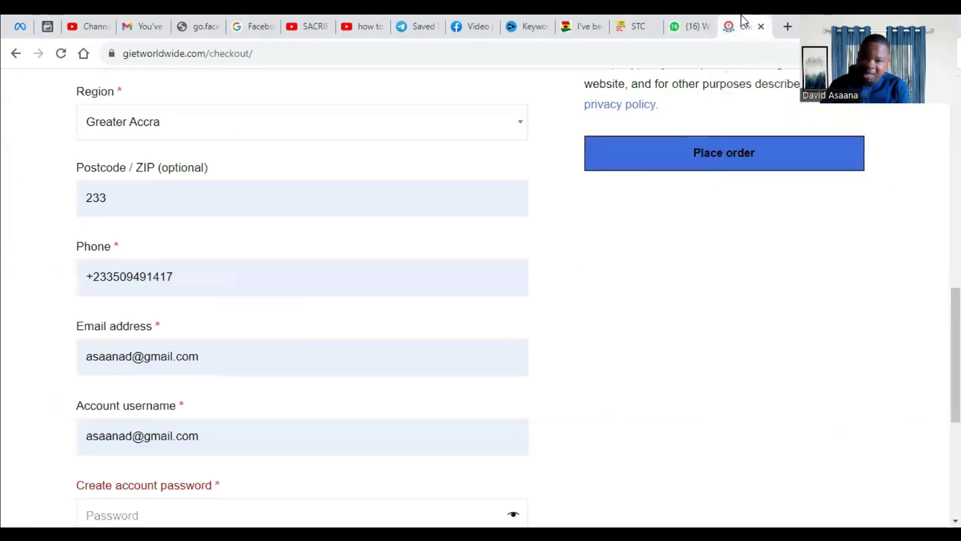
Check the ad set form, then view GIET Ltd events: PageView 436, View content 148, Add to cart 25
left_click(20, 21)
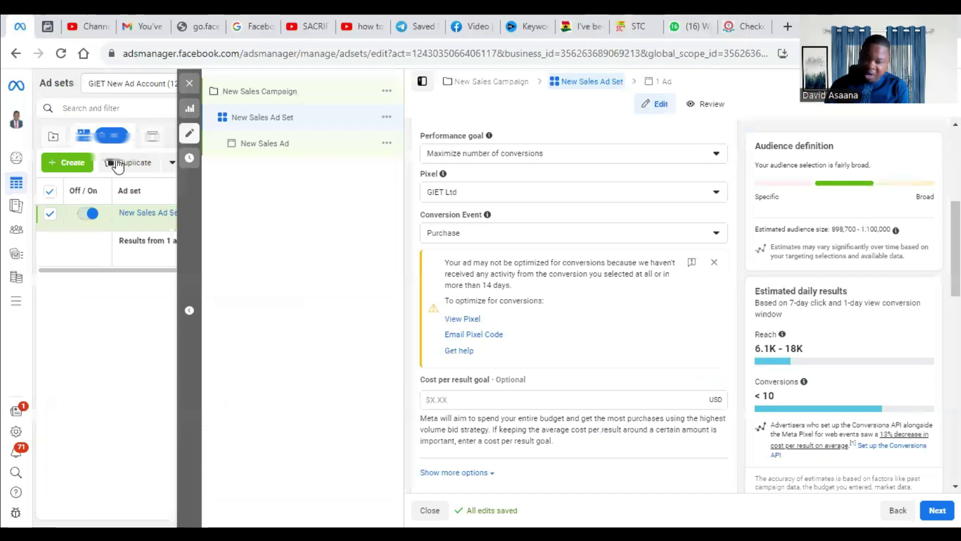
scroll(576, 360, "down", 5)
left_click(36, 15)
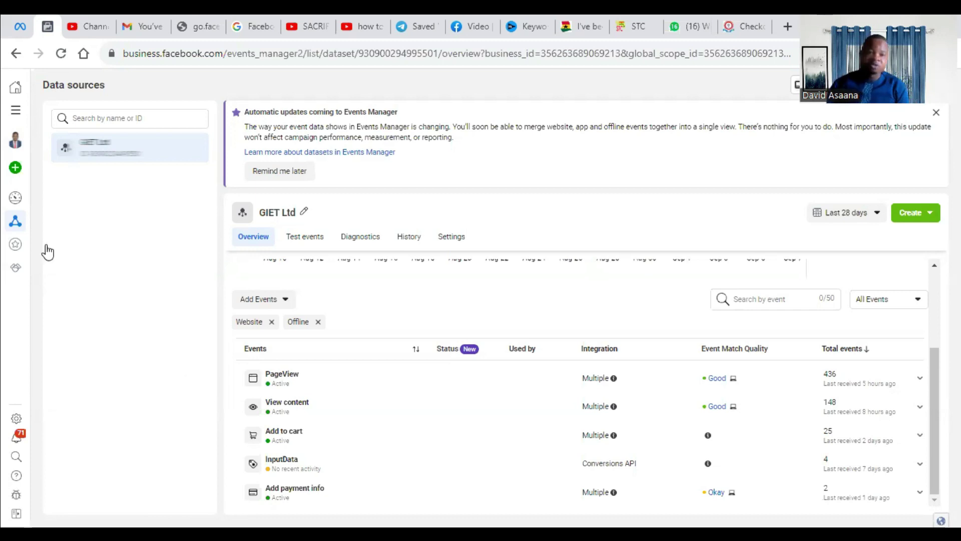
left_click(9, 21)
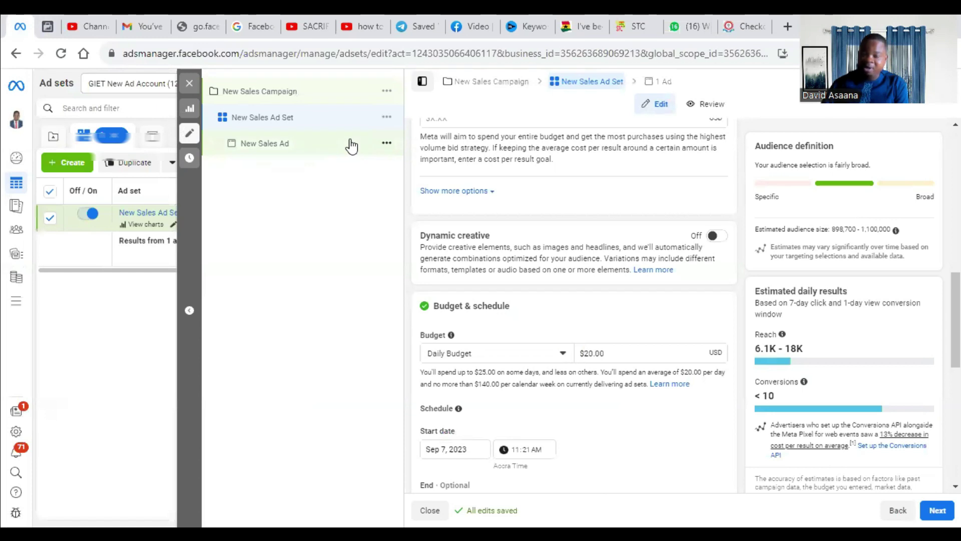
scroll(651, 350, "down", 5)
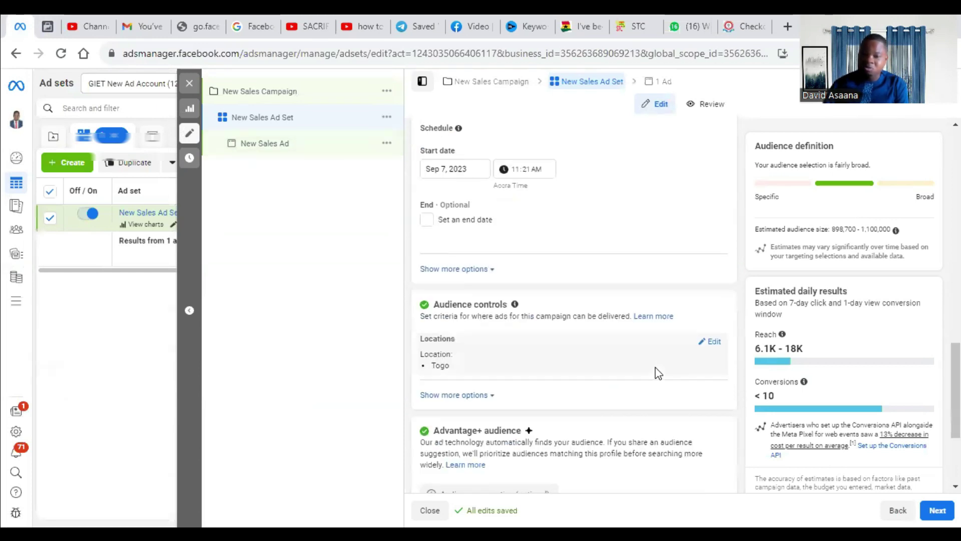
scroll(653, 343, "up", 8)
scroll(560, 389, "down", 1)
scroll(561, 390, "down", 3)
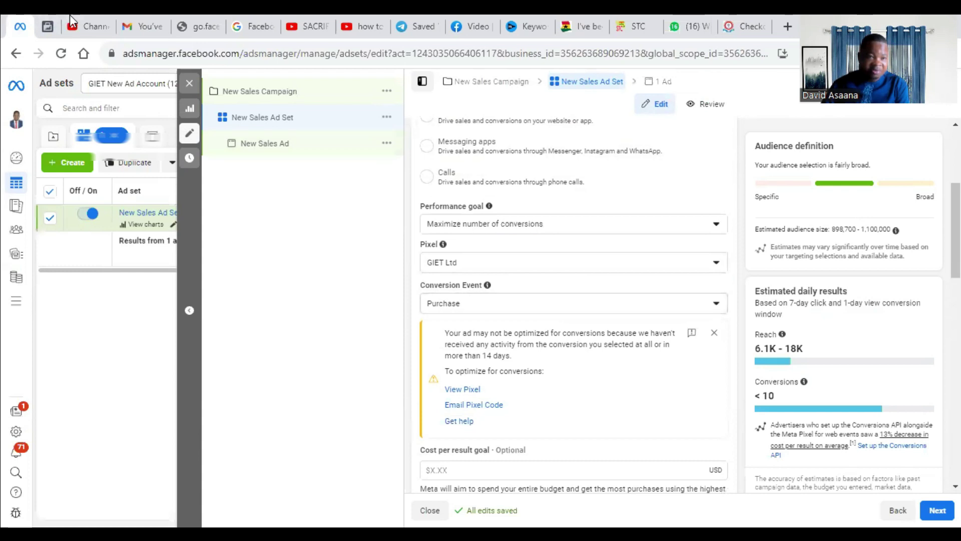
left_click(43, 21)
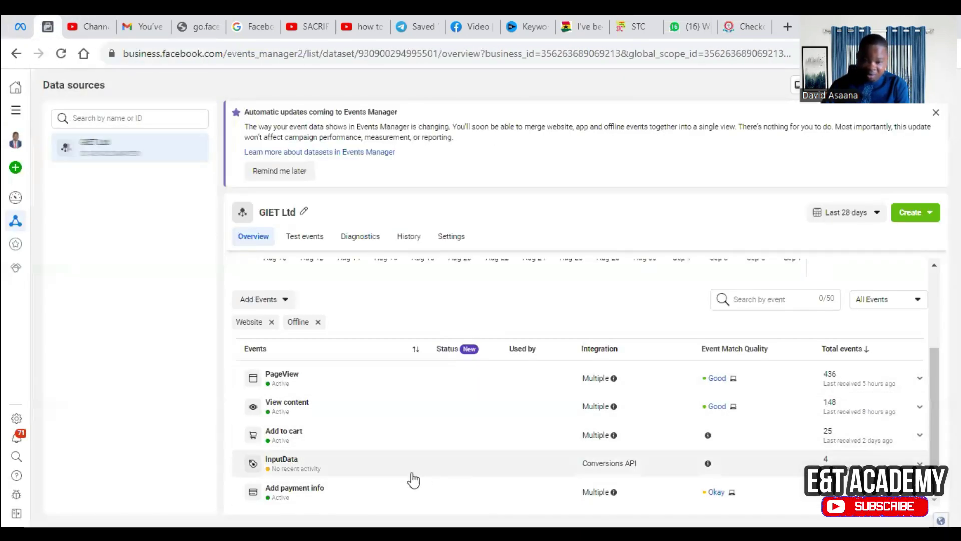
Change the New Sales Ad Set conversion event from Purchase to Add to cart
left_click(31, 20)
left_click(520, 308)
left_click(498, 389)
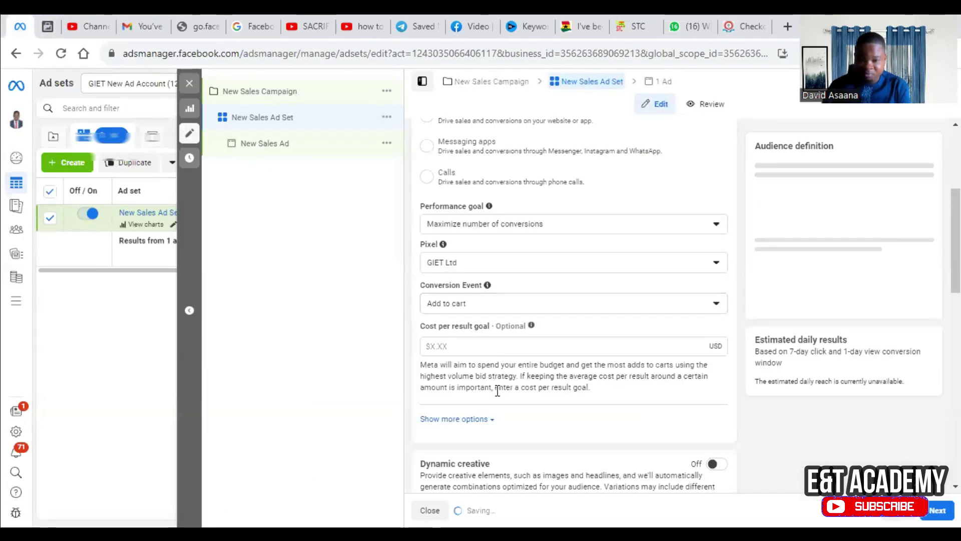
scroll(633, 367, "down", 2)
scroll(536, 391, "up", 4)
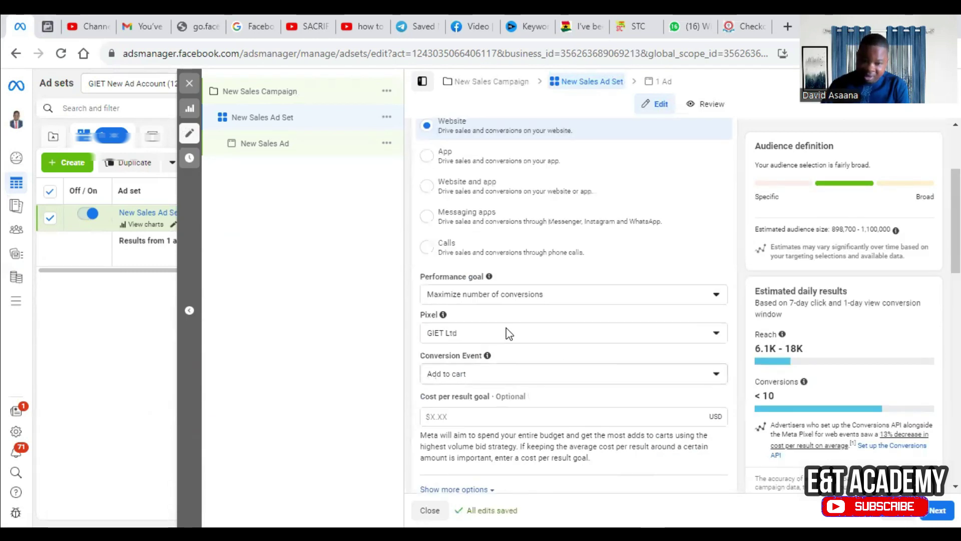